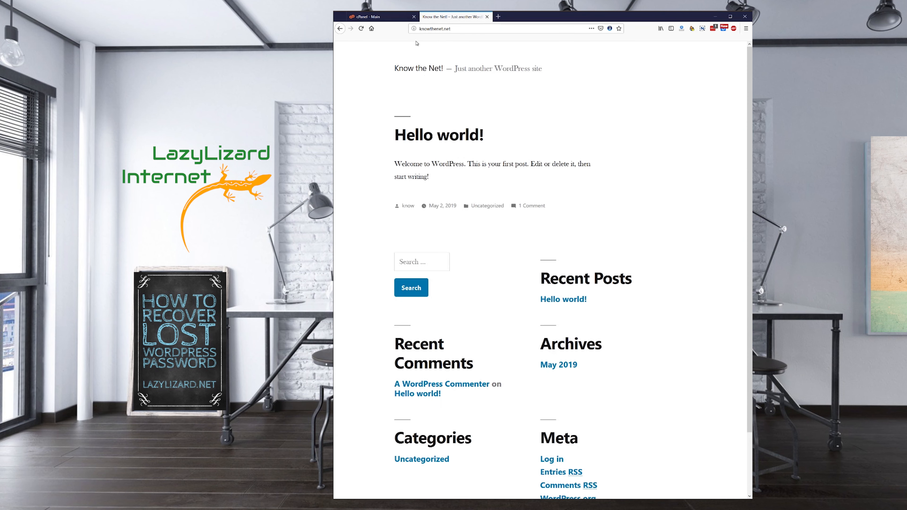
# Return to the WordPress Lost Password page, then bring the cPanel - Main tab forward.
pyautogui.hotkey('alt', 'Left')
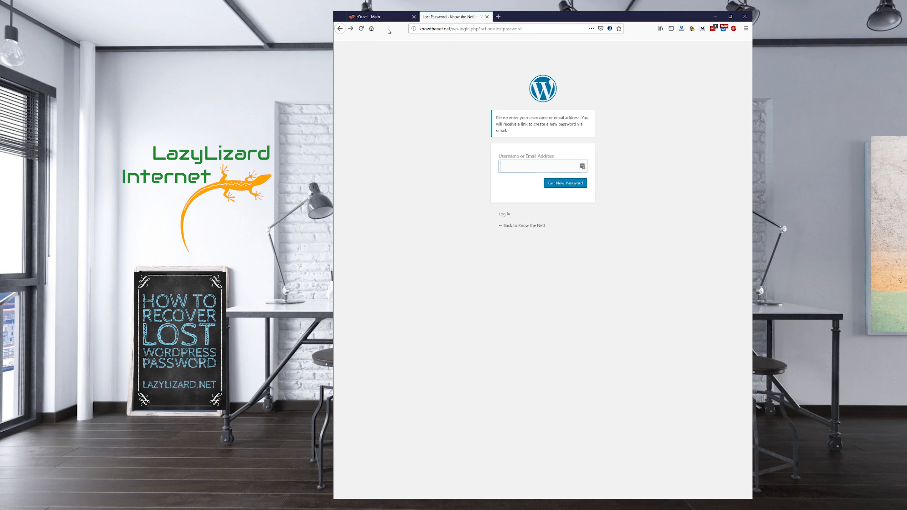
pyautogui.click(382, 21)
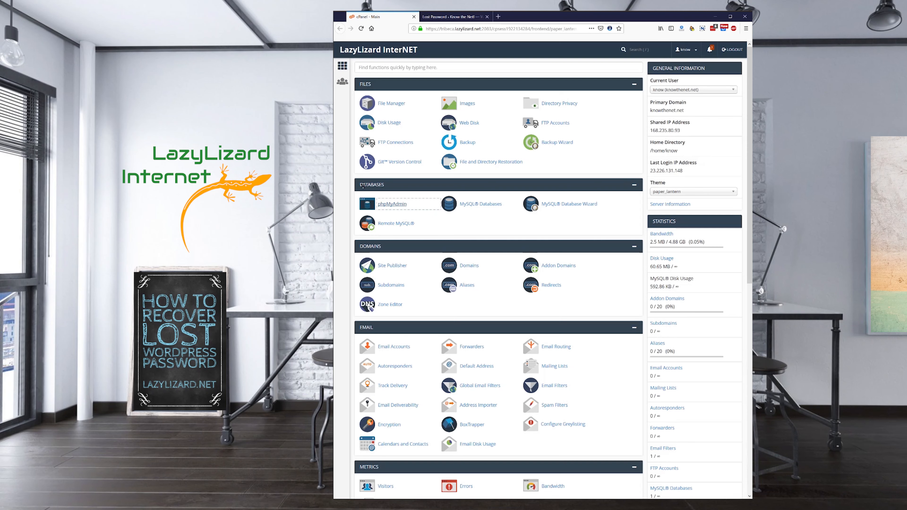
# Launch phpMyAdmin from the cPanel Databases section.
pyautogui.click(388, 207)
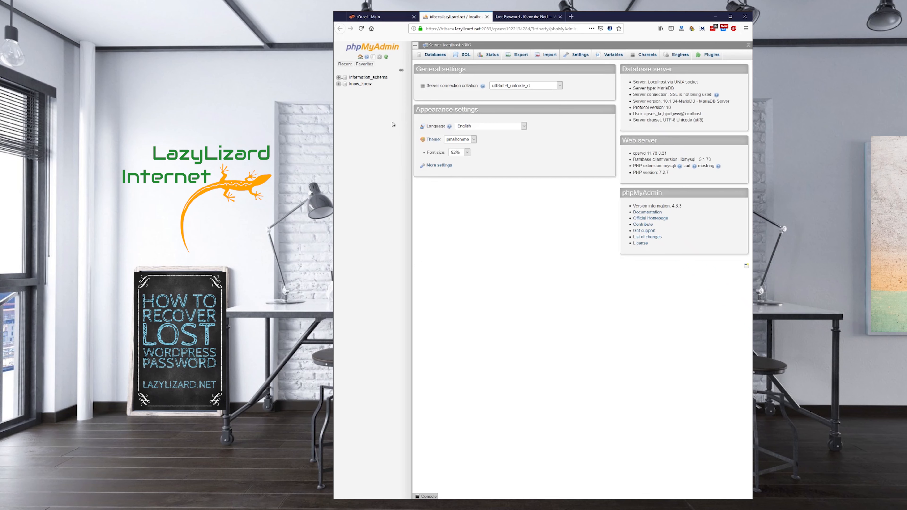
# Open the know_know database and browse the wp1_users table's single user row.
pyautogui.click(365, 86)
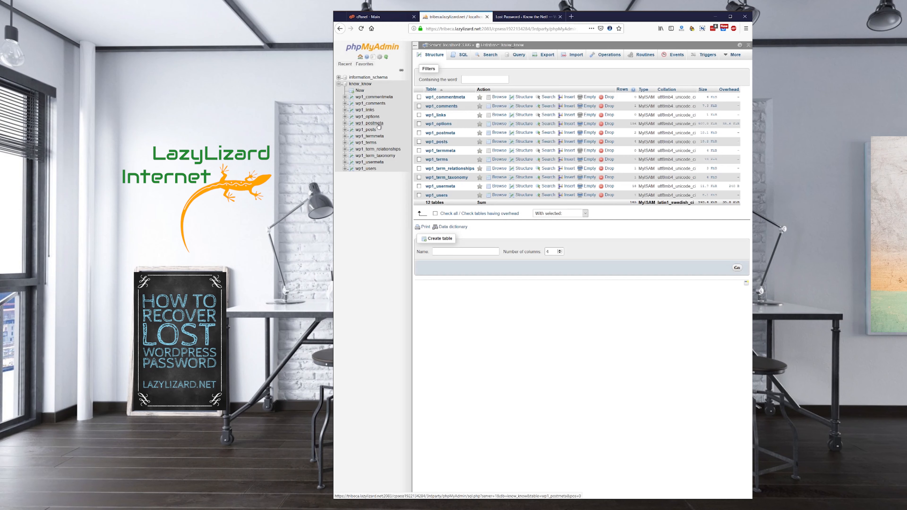
pyautogui.click(367, 169)
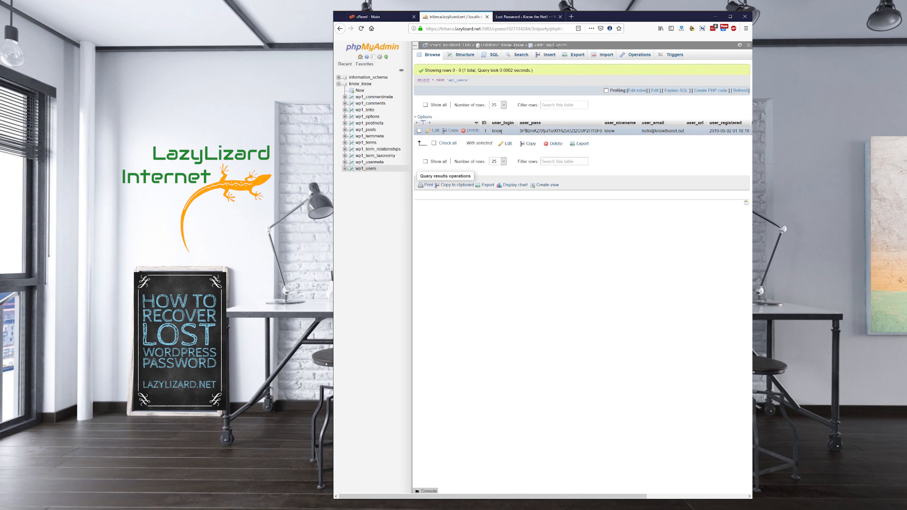
# Open the wp1_users user row for editing and focus its user_pass value.
pyautogui.click(435, 131)
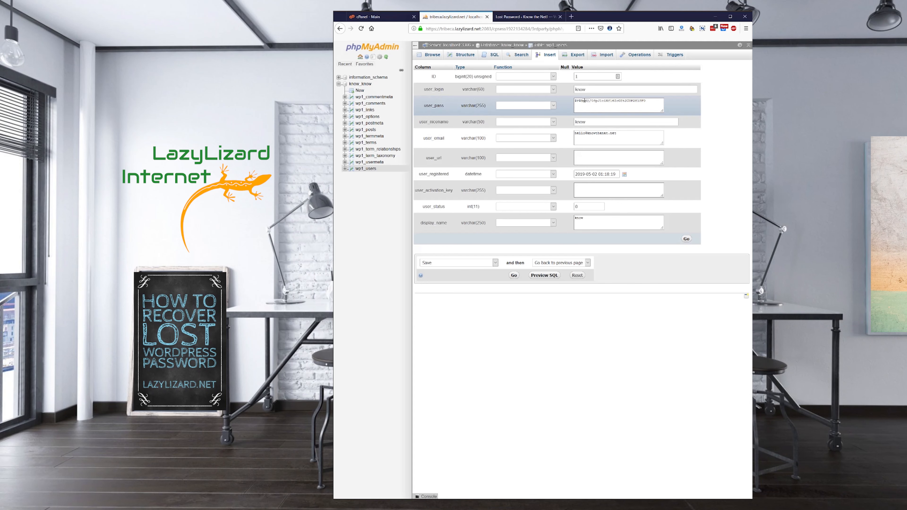
pyautogui.click(583, 102)
pyautogui.click(568, 107)
pyautogui.moveTo(425, 105); pyautogui.dragTo(443, 107)
pyautogui.click(590, 103)
# Replace the stored user_pass hash with the new plain-text password.
pyautogui.moveTo(646, 100); pyautogui.dragTo(574, 100)
pyautogui.press('BackSpace')
pyautogui.hotkey('ctrl', 'a')
pyautogui.press('Right')
pyautogui.click(553, 105)
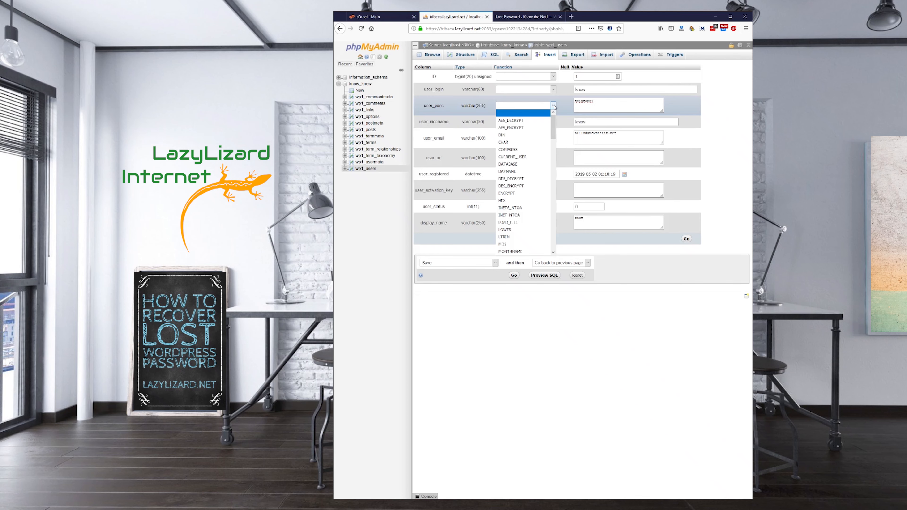
# Reset the edit form and re-enter the new password over the old user_pass hash.
pyautogui.click(503, 245)
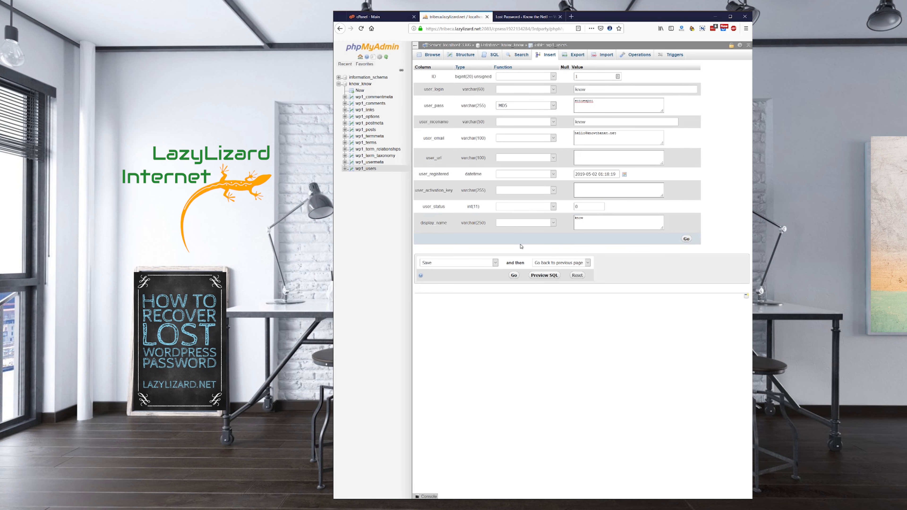
pyautogui.click(577, 276)
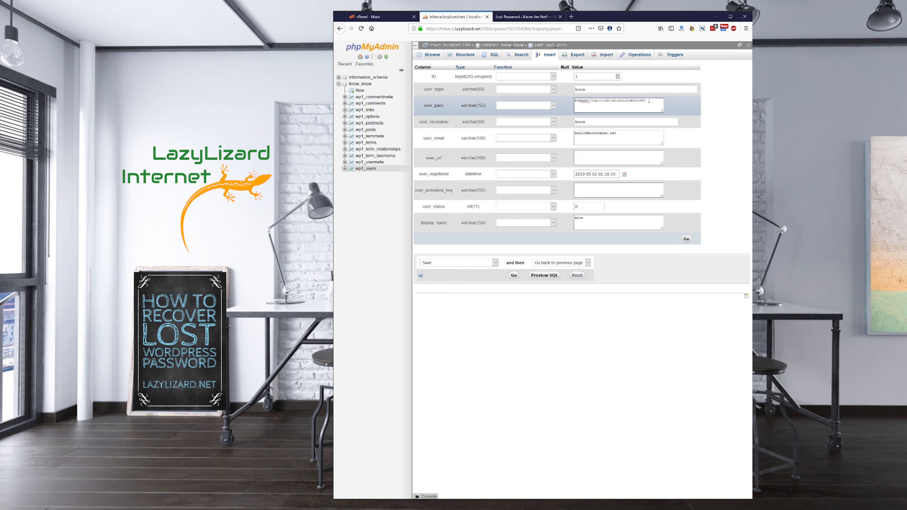
pyautogui.moveTo(649, 101); pyautogui.dragTo(551, 101)
# Apply the MD5 function to user_pass and save the row, getting 1 row affected.
pyautogui.click(553, 106)
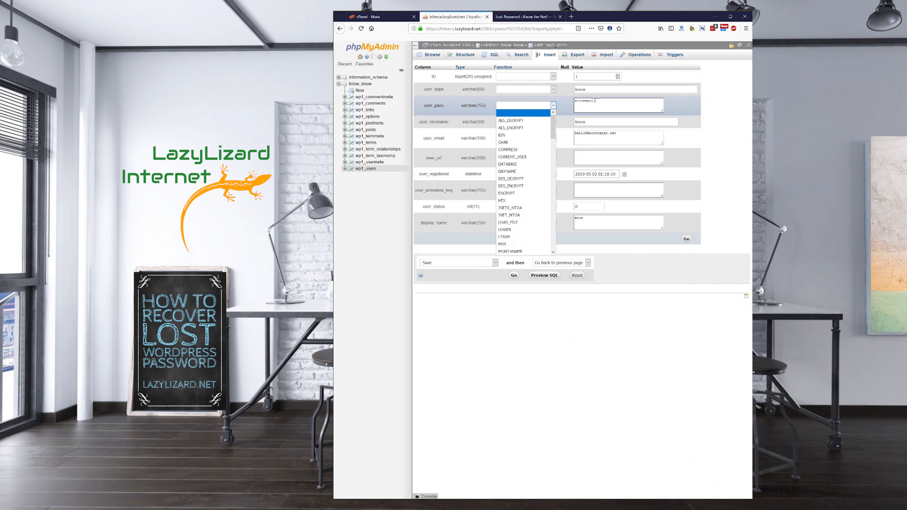
pyautogui.click(515, 244)
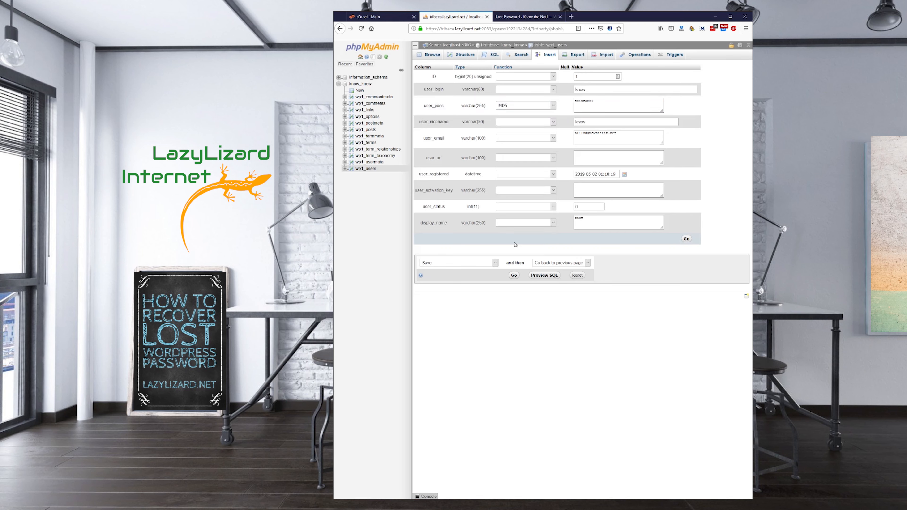
pyautogui.click(514, 275)
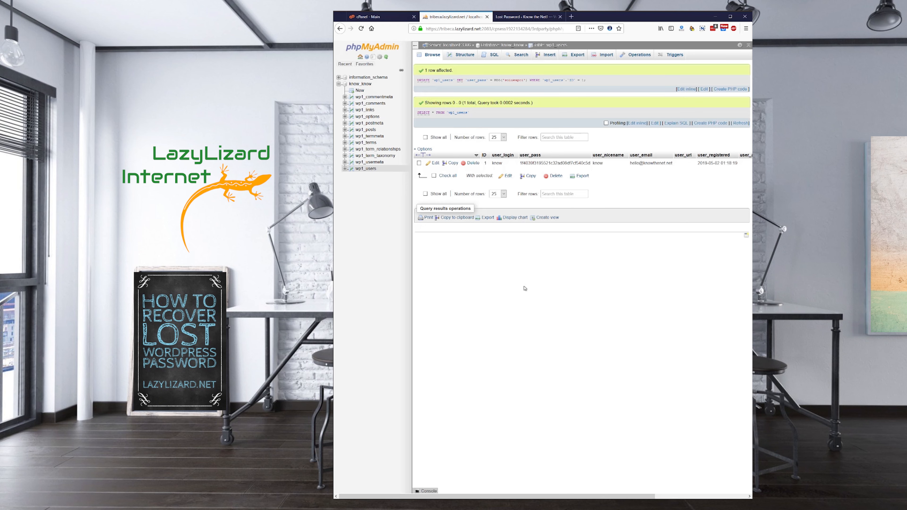
pyautogui.click(376, 17)
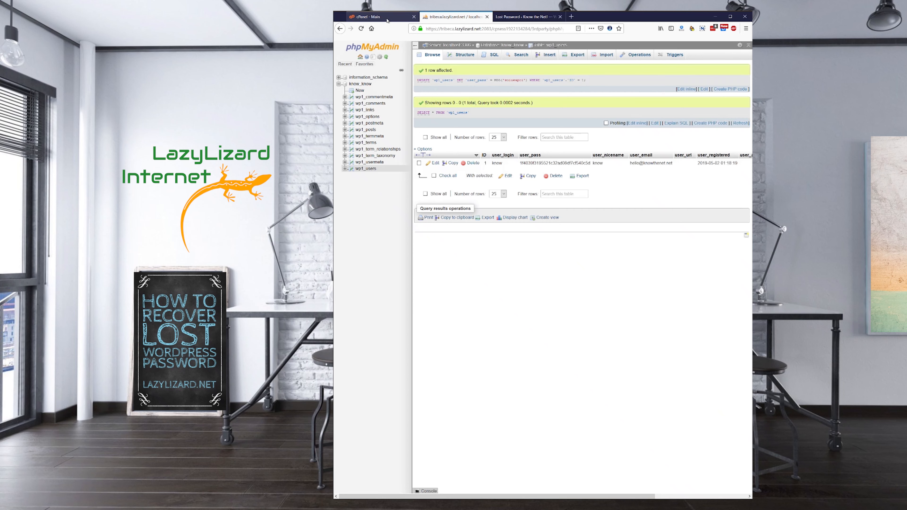
pyautogui.click(466, 20)
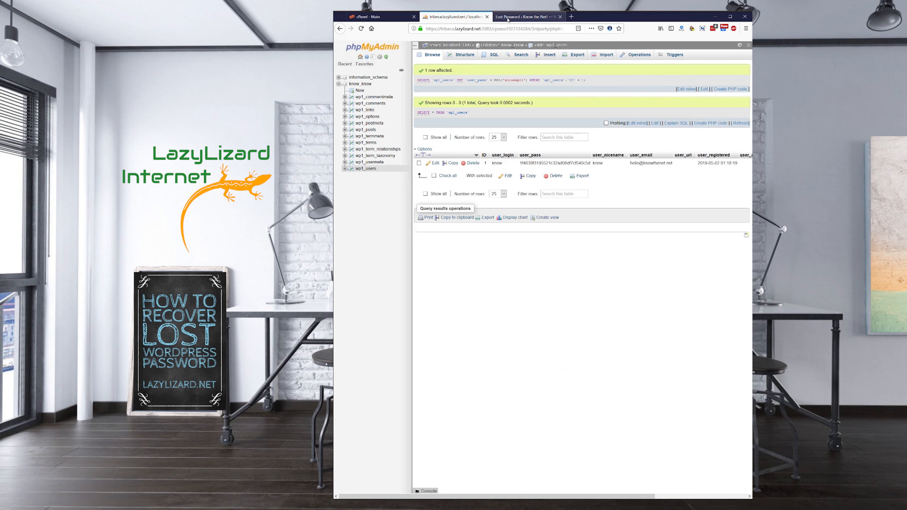
# On the WordPress login form, enter the admin username and paste the new password.
pyautogui.click(525, 17)
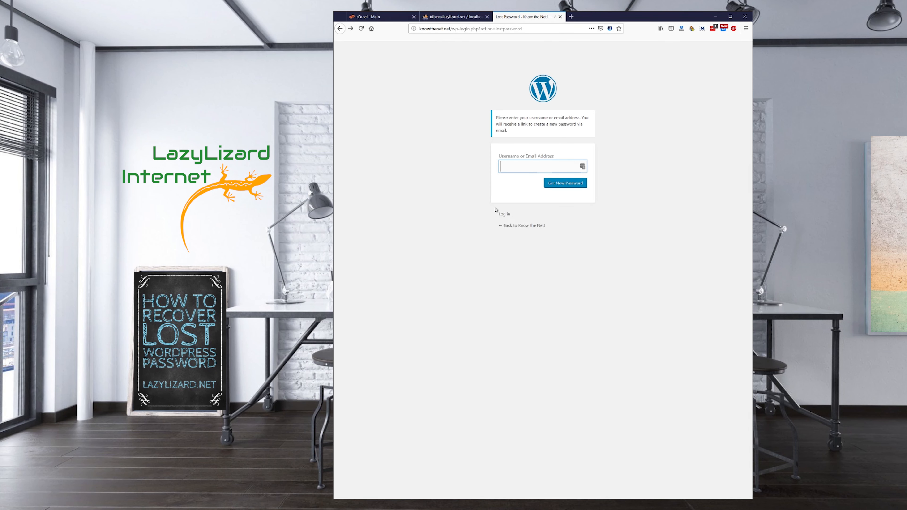
pyautogui.click(504, 214)
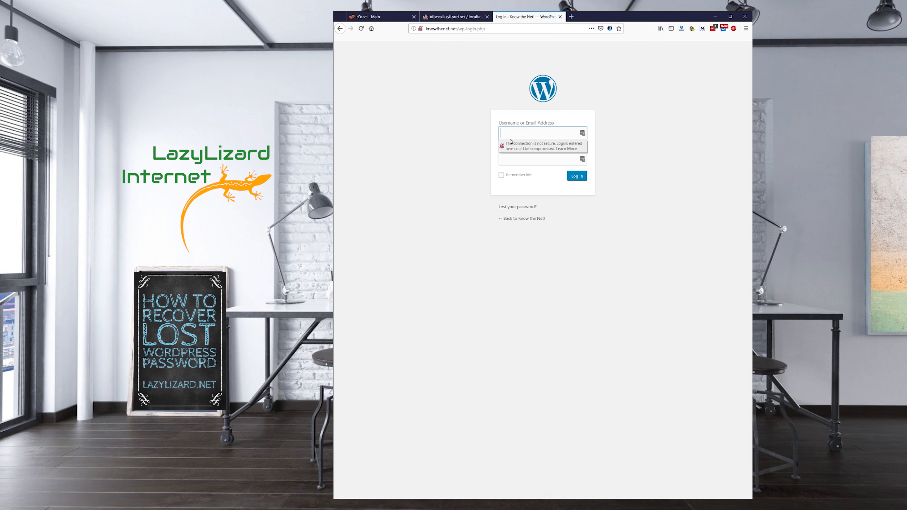
pyautogui.write('know')
pyautogui.press('Tab')
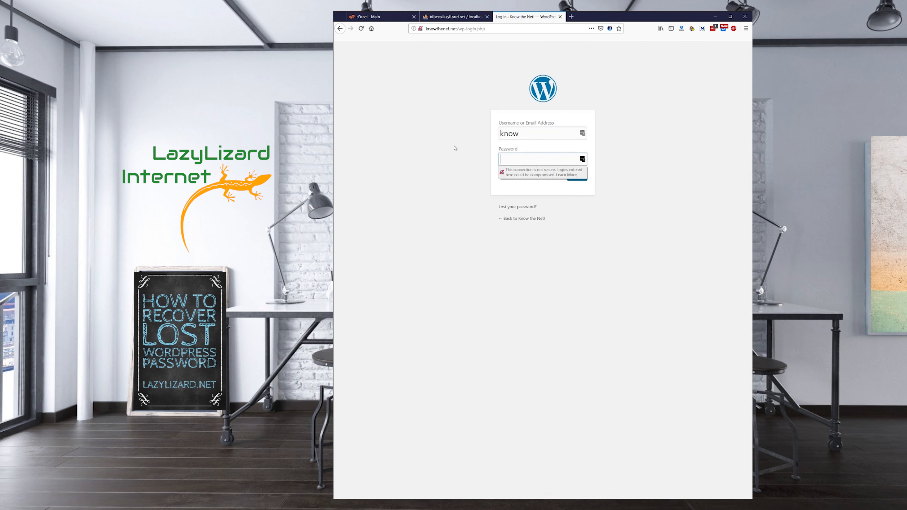
pyautogui.hotkey('ctrl', 'v')
# Check and clear the test password text, log in to the Dashboard, and update LastPass.
pyautogui.click(469, 29)
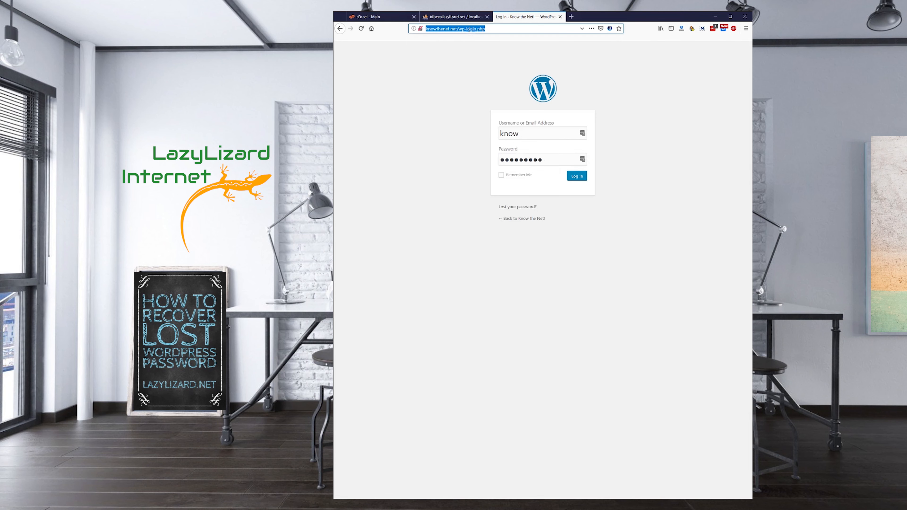
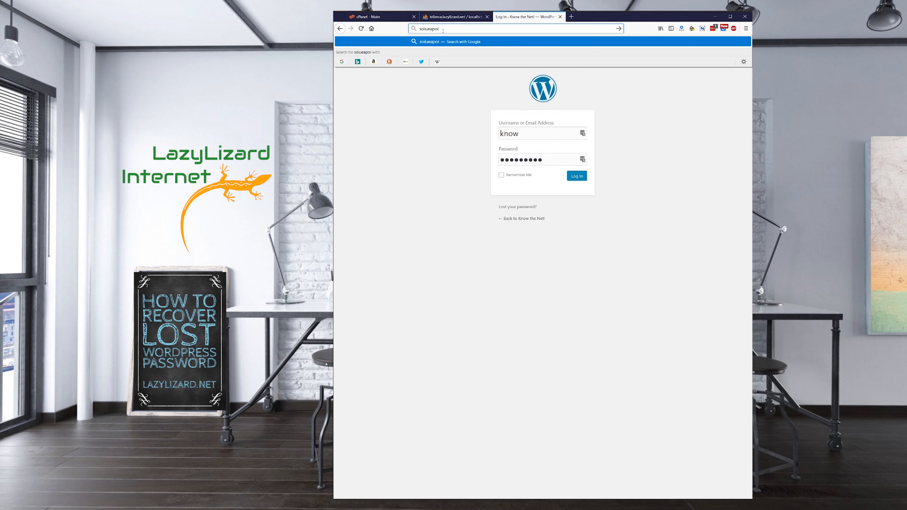
pyautogui.doubleClick(442, 31)
pyautogui.press('BackSpace')
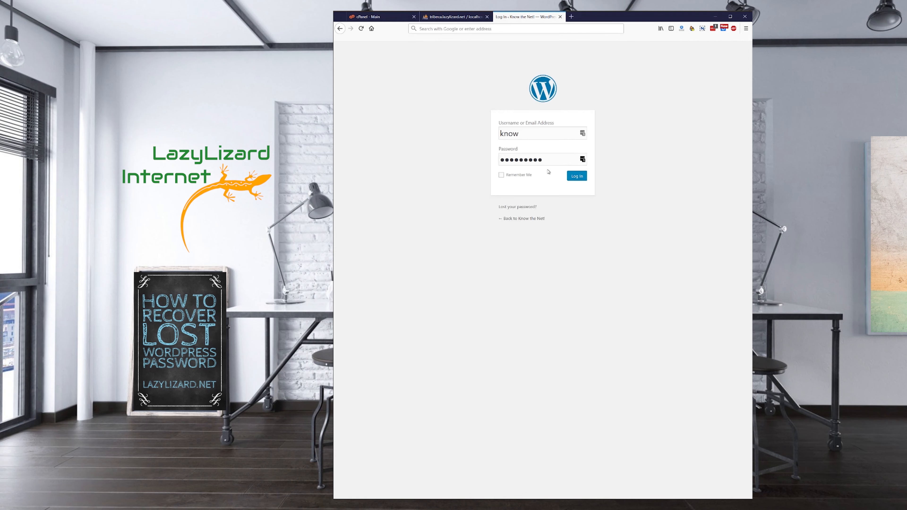
pyautogui.click(575, 177)
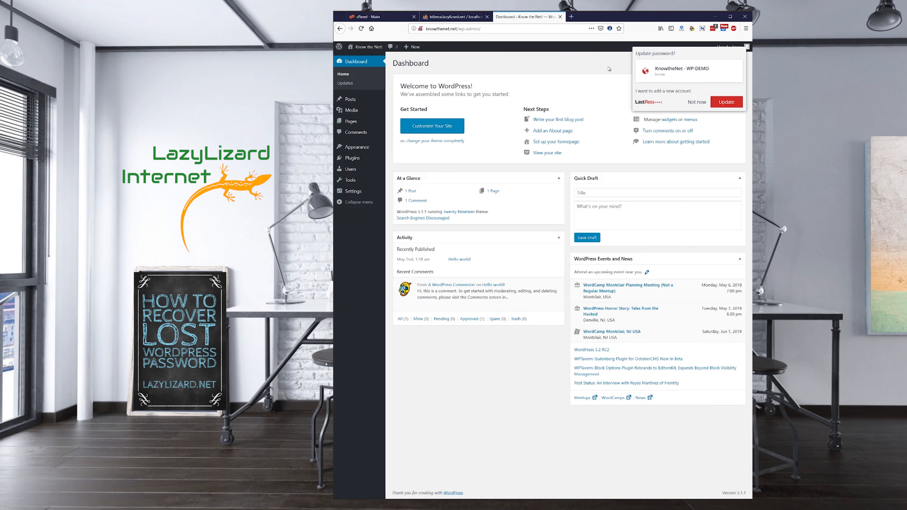
pyautogui.moveTo(652, 72)
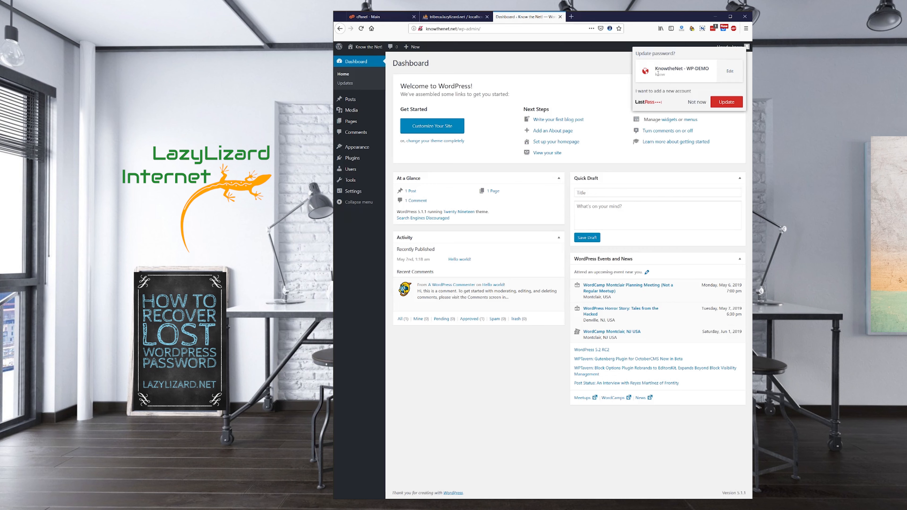
pyautogui.click(720, 103)
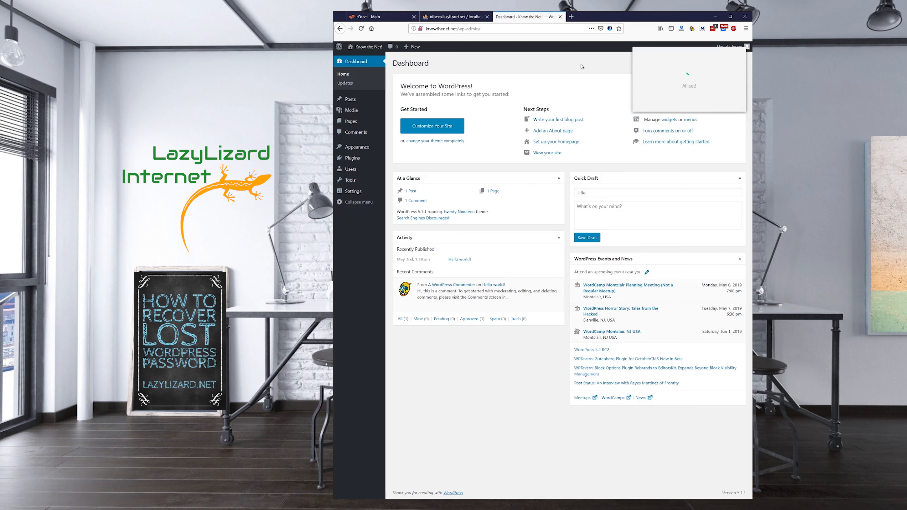